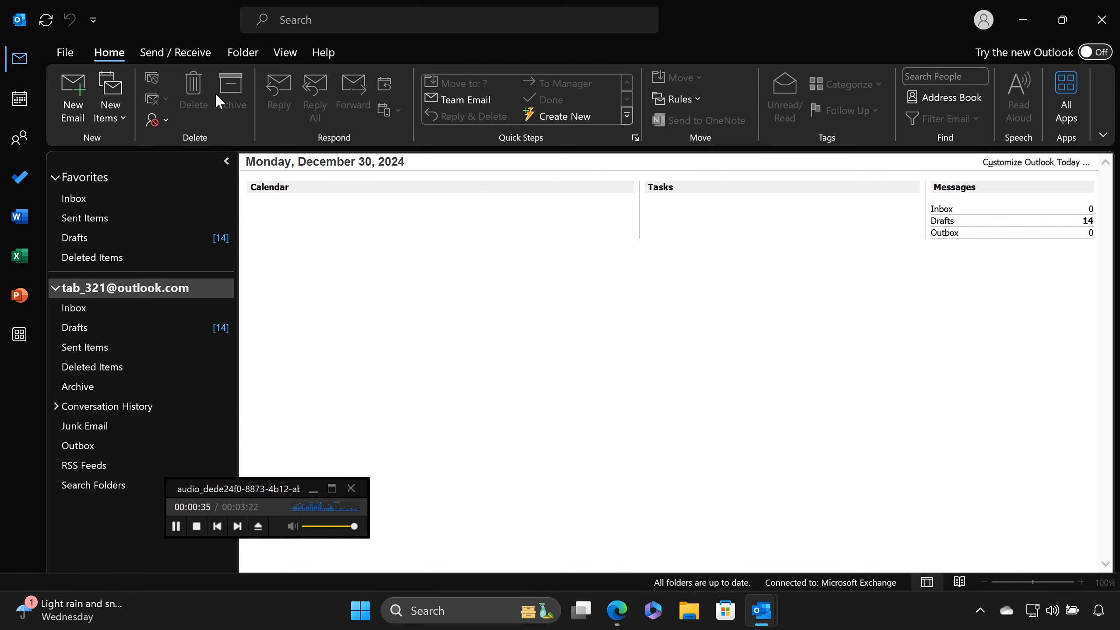
- Open the signature editor from the mail options
left_click(74, 53)
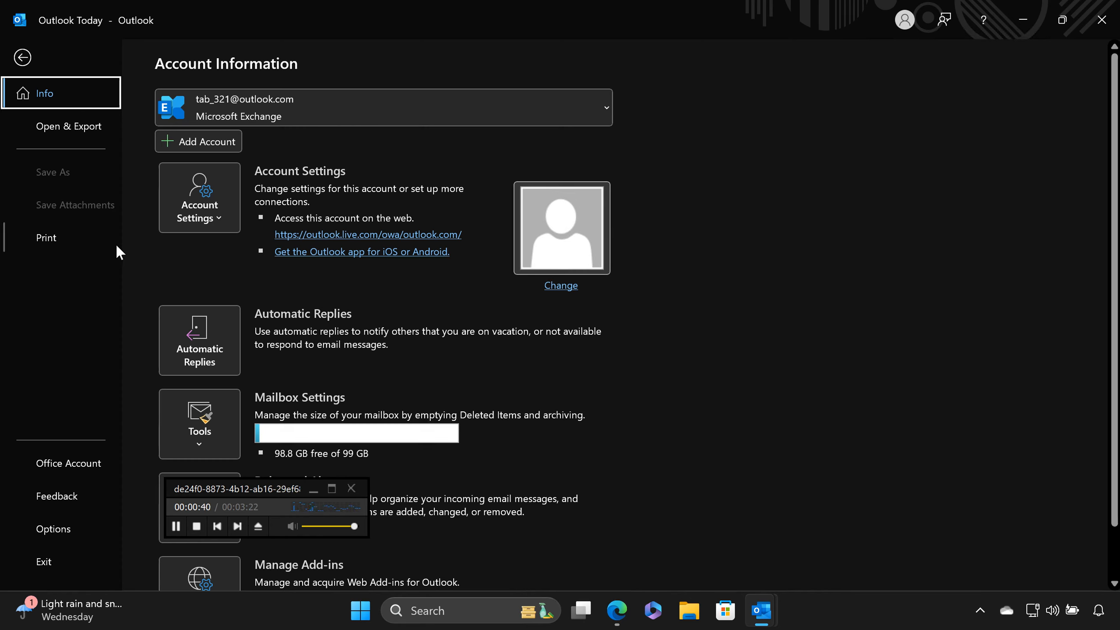
left_click(62, 532)
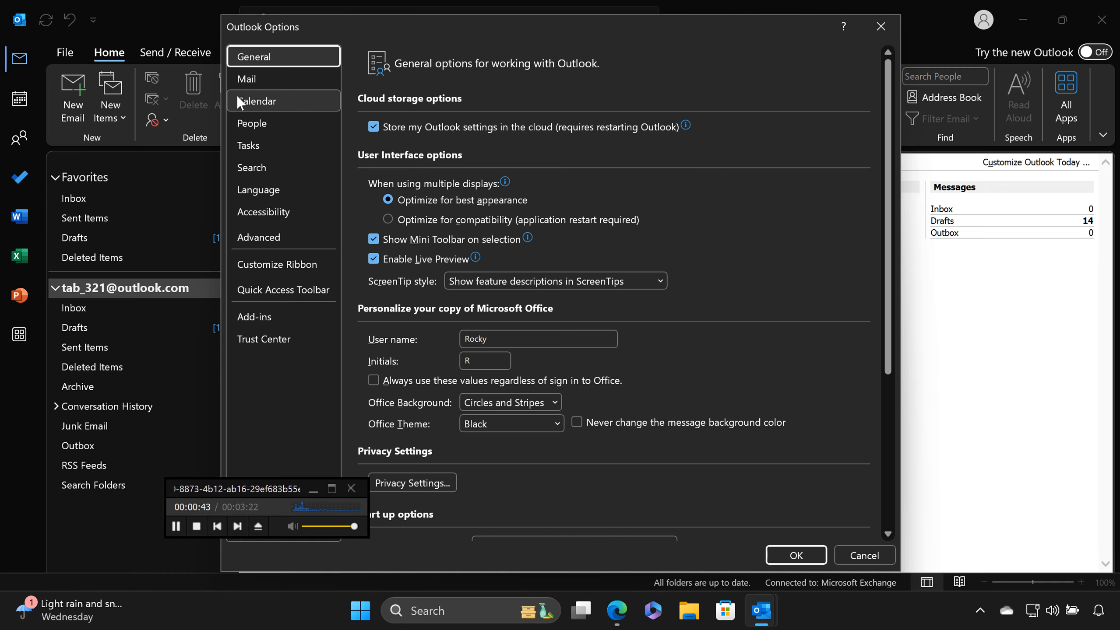
left_click(243, 82)
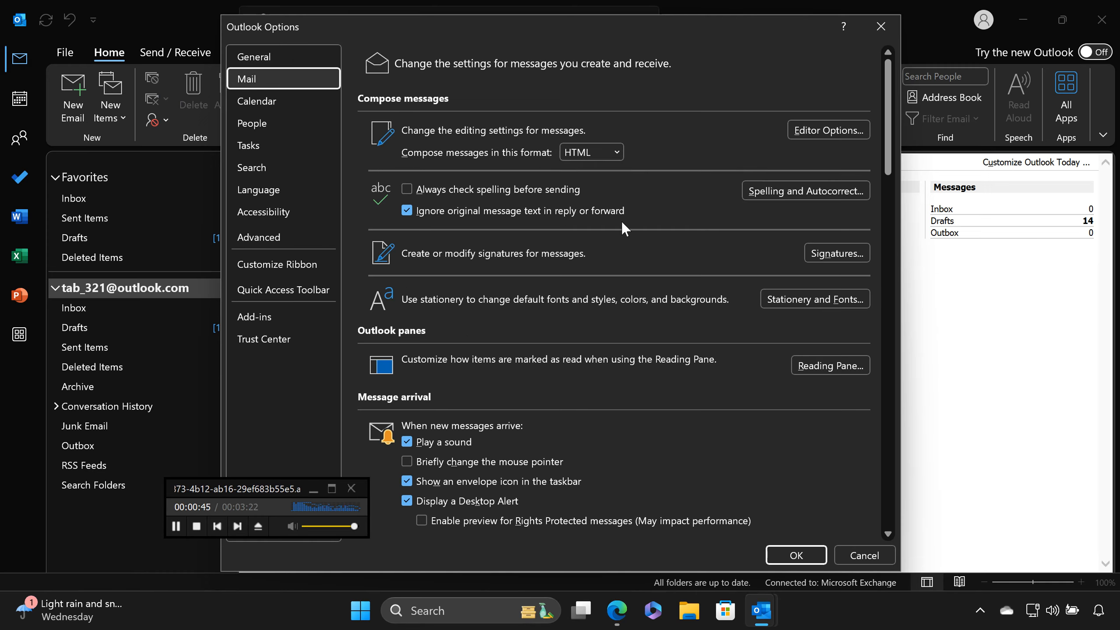
left_click(816, 259)
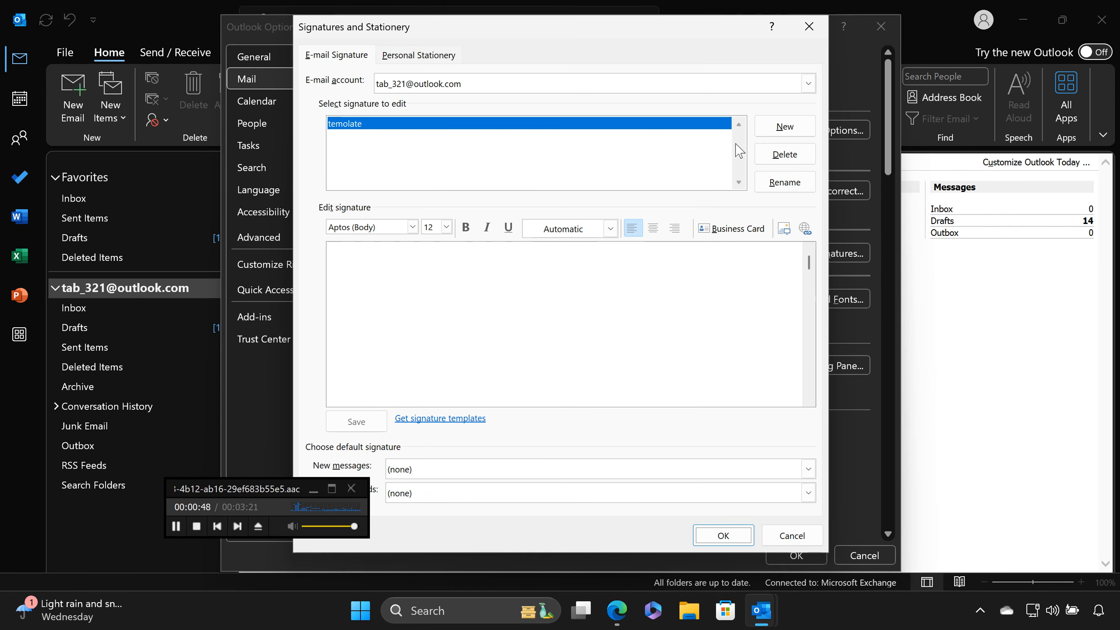
- Create a new signature named "rewo" containing the copied text on streamlining email composition, and save it
left_click(768, 128)
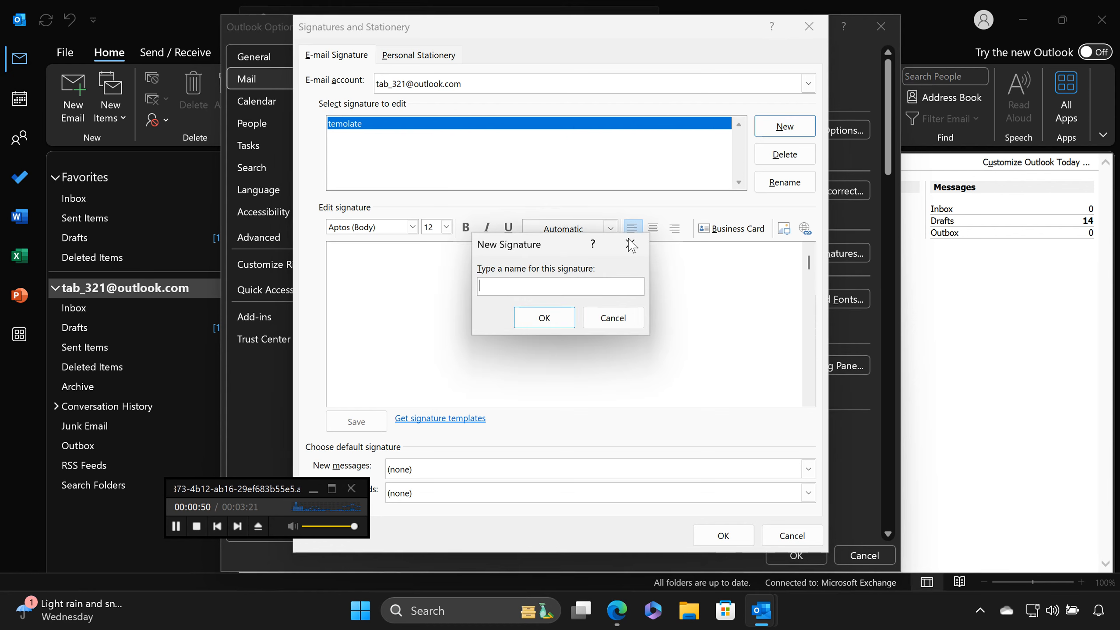
type("rewo")
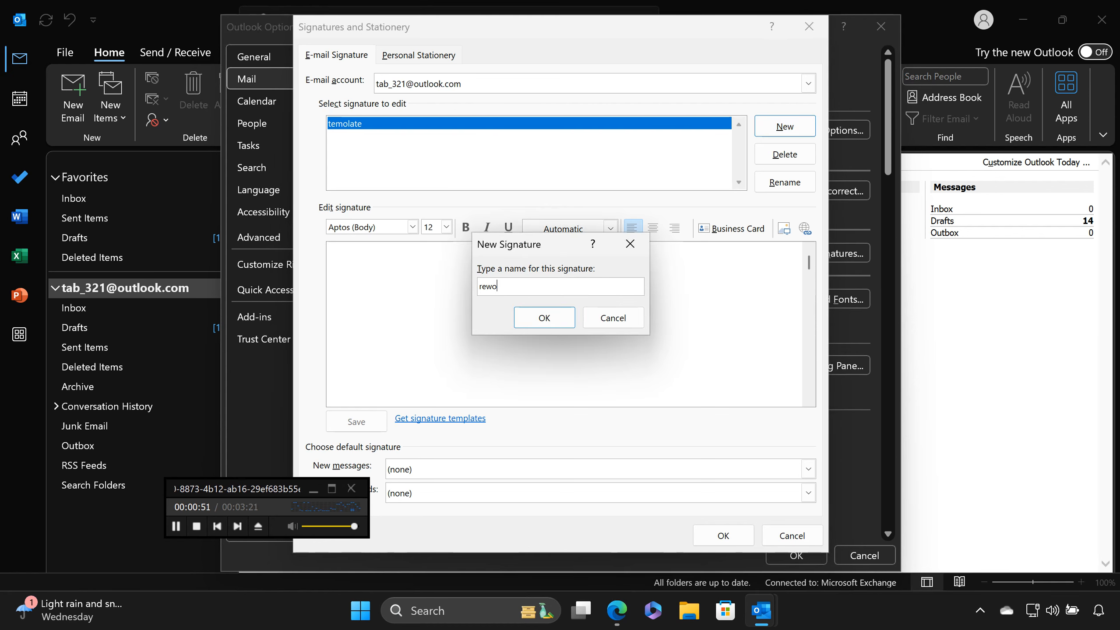
left_click(545, 319)
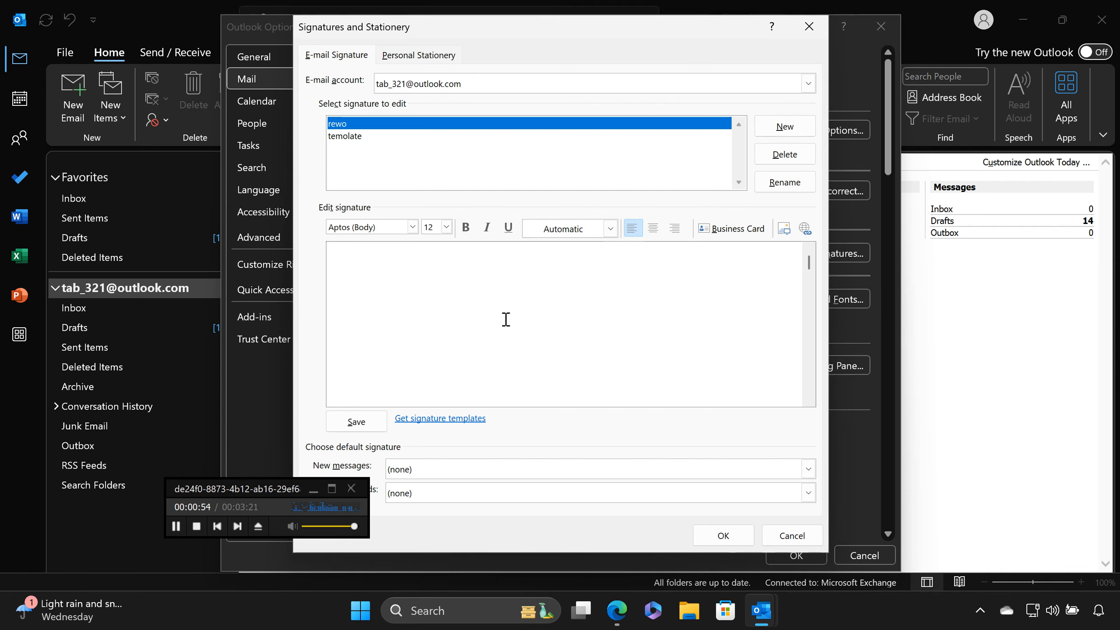
key("ctrl+v")
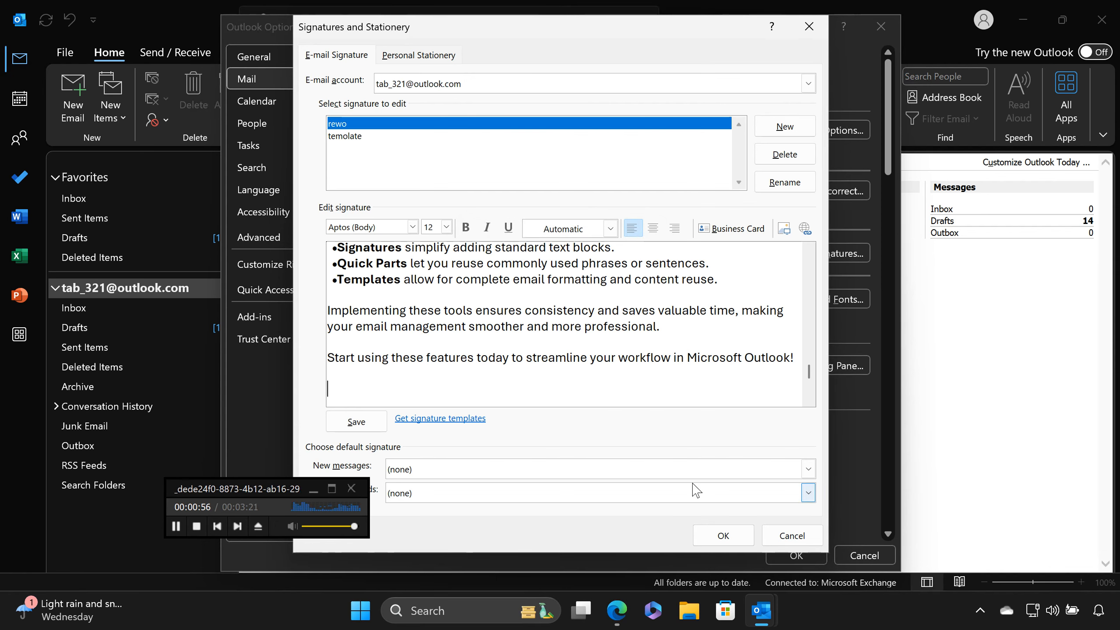
left_click(741, 541)
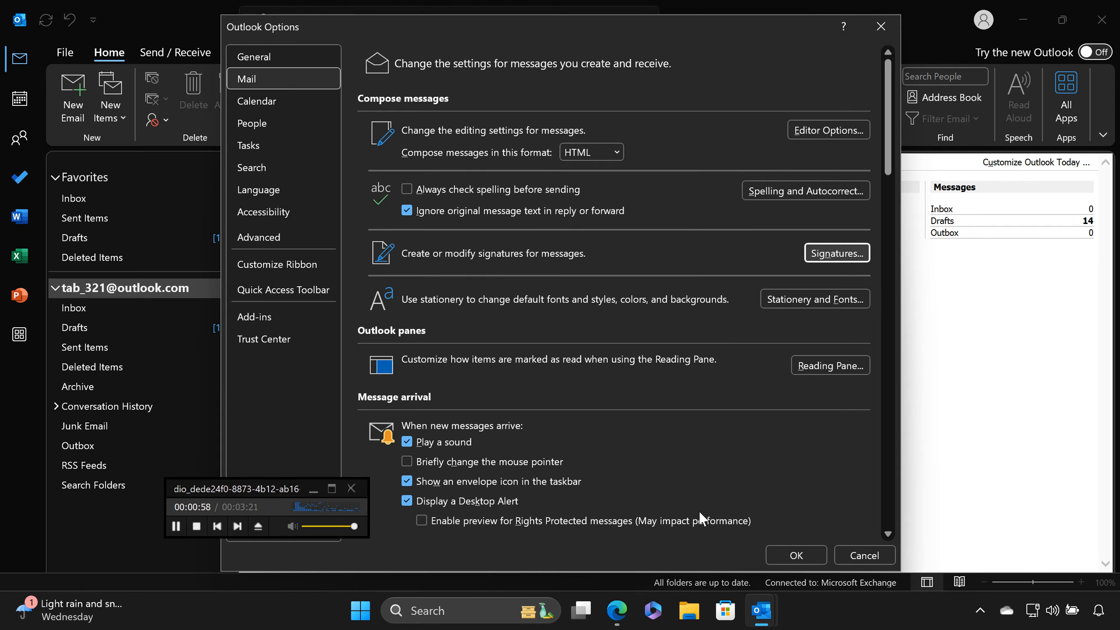
left_click_drag(262, 486, 234, 476)
left_click(153, 514)
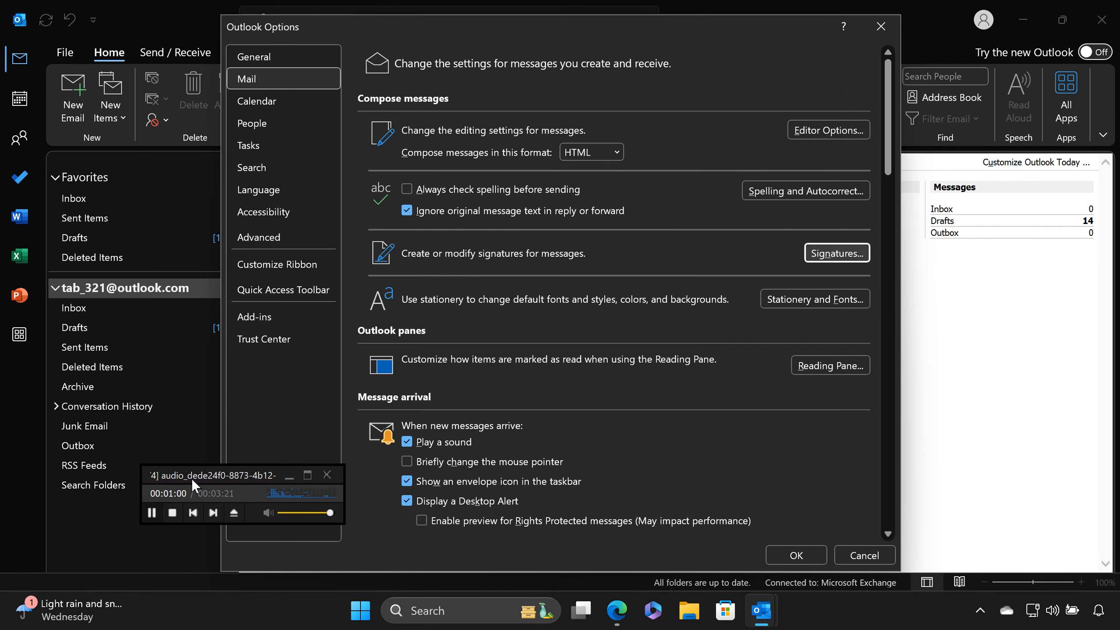
key("x")
key("x")
key("x")
key("x")
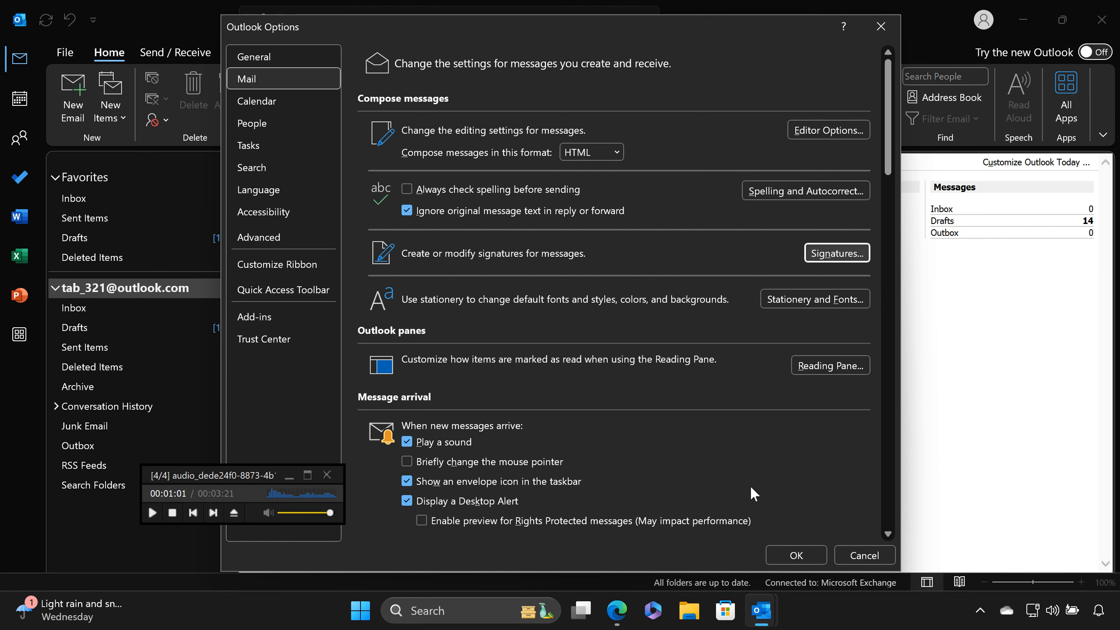
- Confirm the Outlook options and start a new email, clearing all prefilled text from its body
left_click(795, 556)
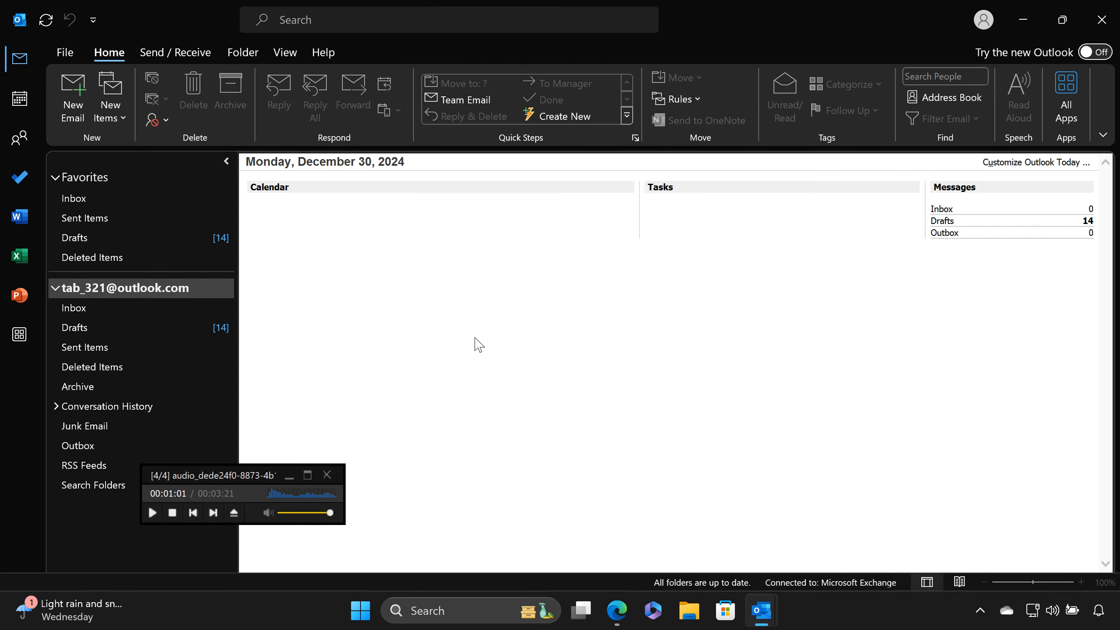
left_click(153, 513)
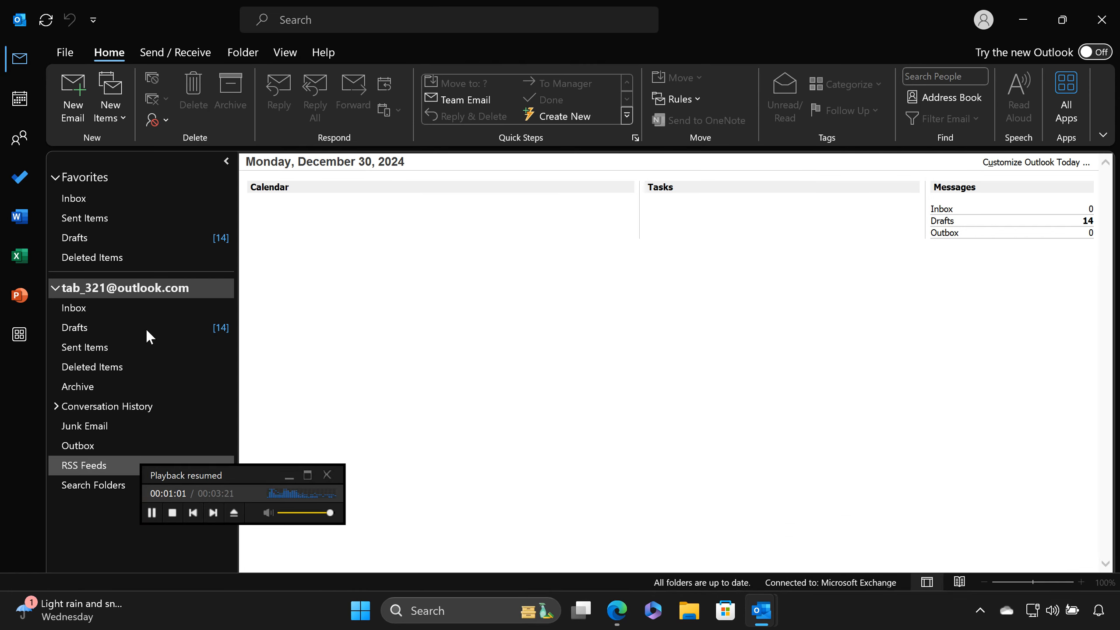
left_click(73, 123)
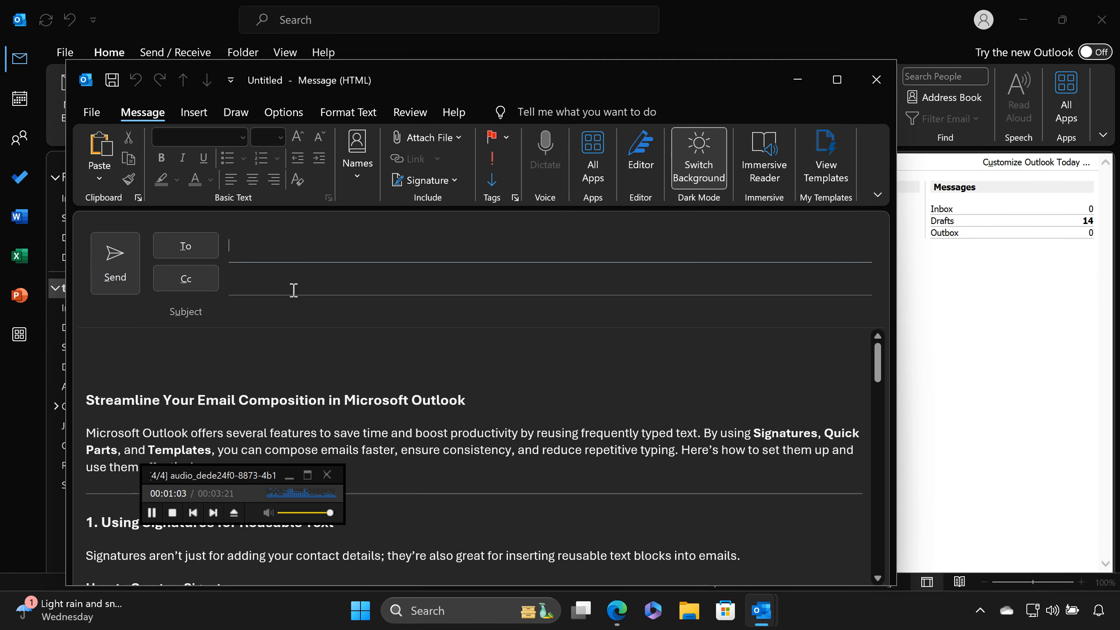
left_click(285, 357)
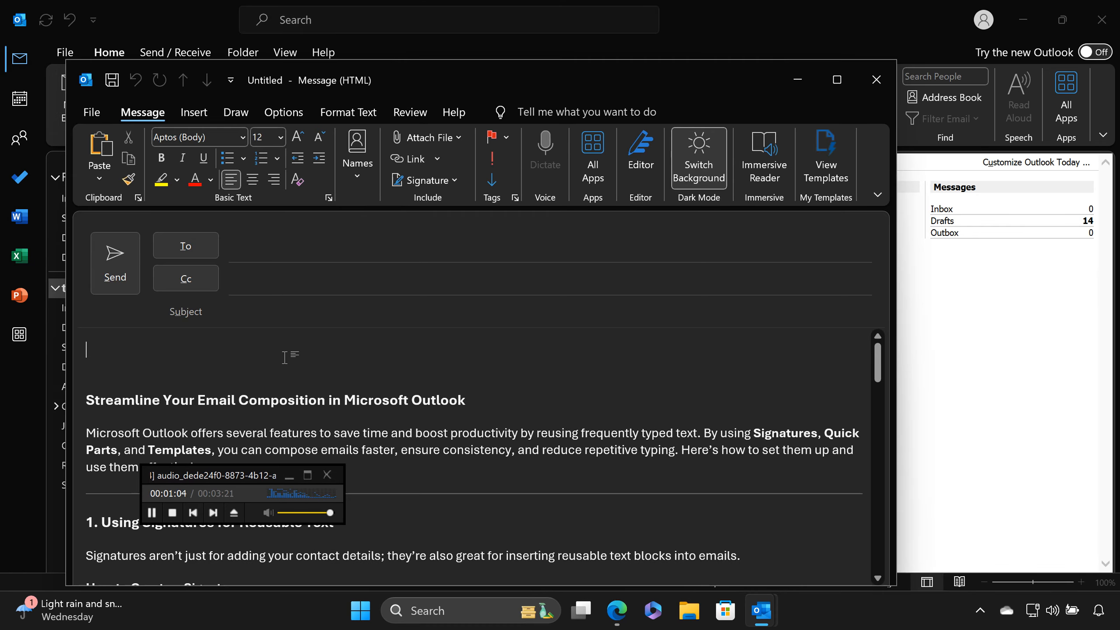
key("ctrl+a")
key("Delete")
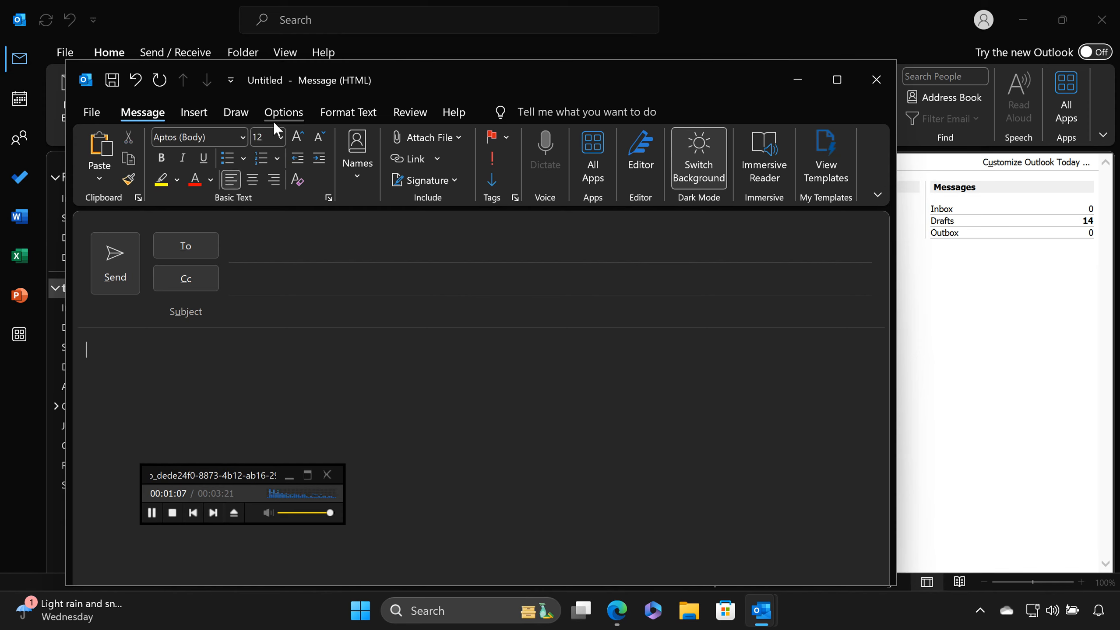
- Insert the "rewo" signature into the empty message body
left_click(198, 111)
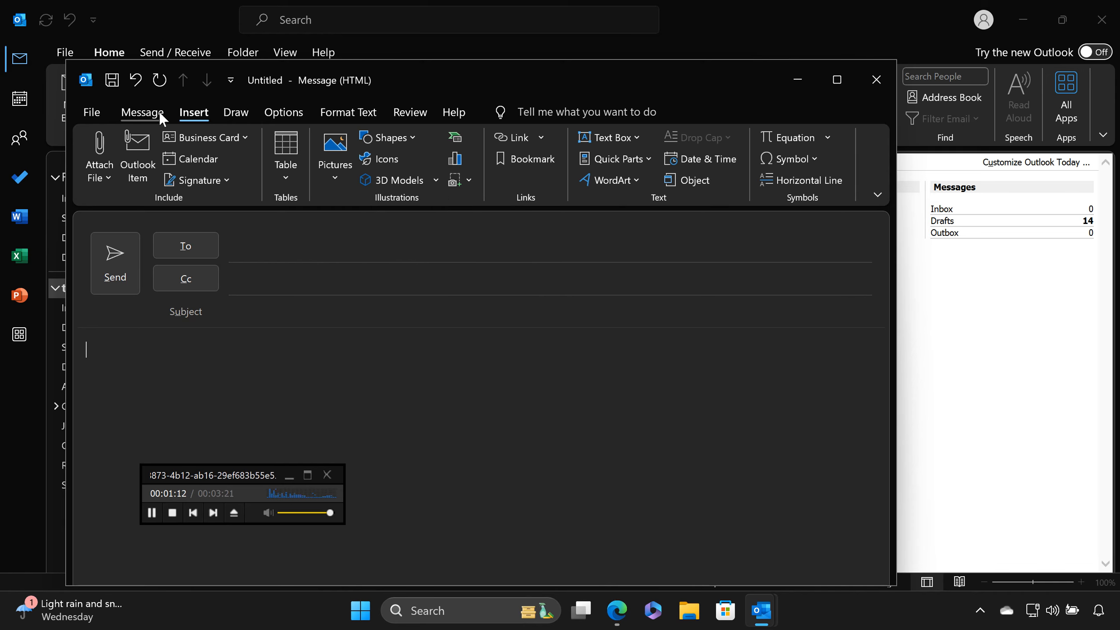
left_click(131, 114)
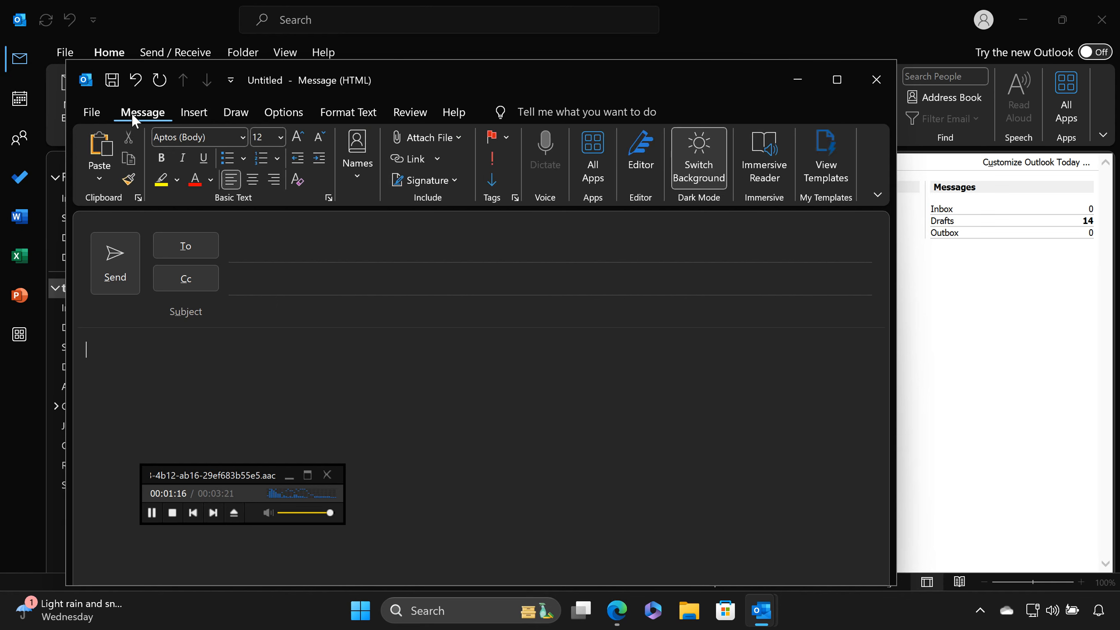
left_click(434, 182)
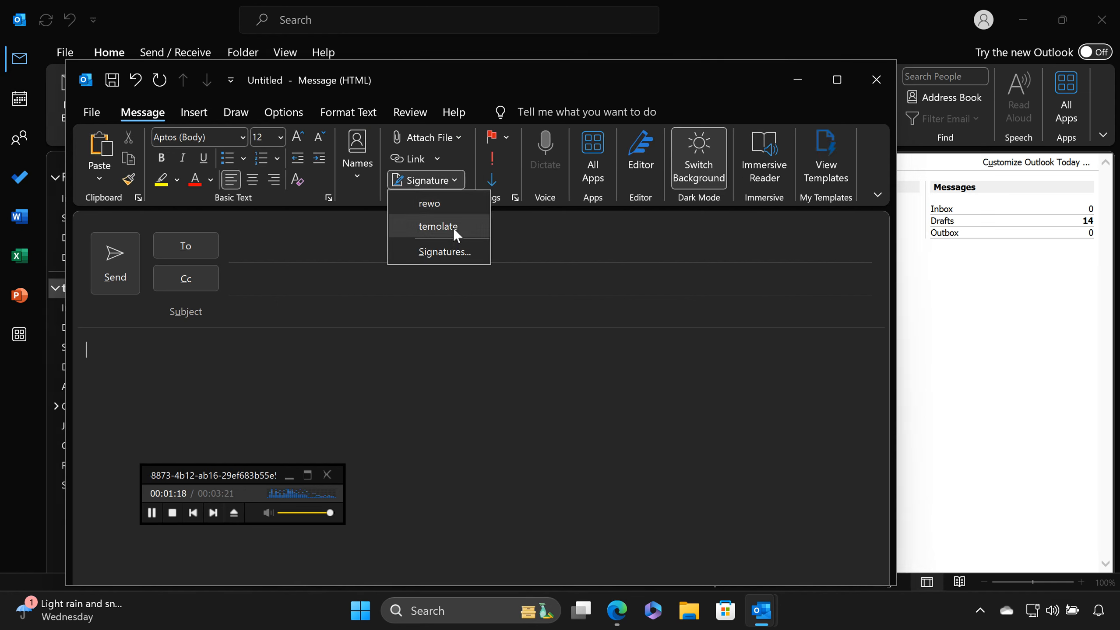
left_click(454, 212)
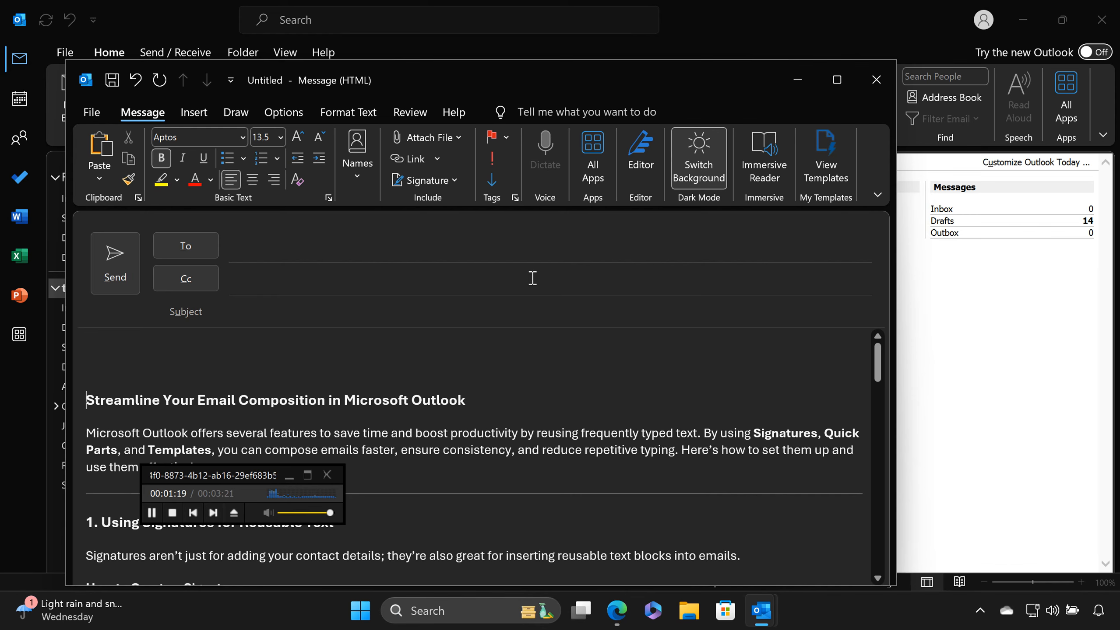
- Save the three bullet points under "Boost Your Productivity" to the Quick Parts gallery with the name "temp2"
scroll(474, 442, "down", 10)
scroll(474, 458, "down", 12)
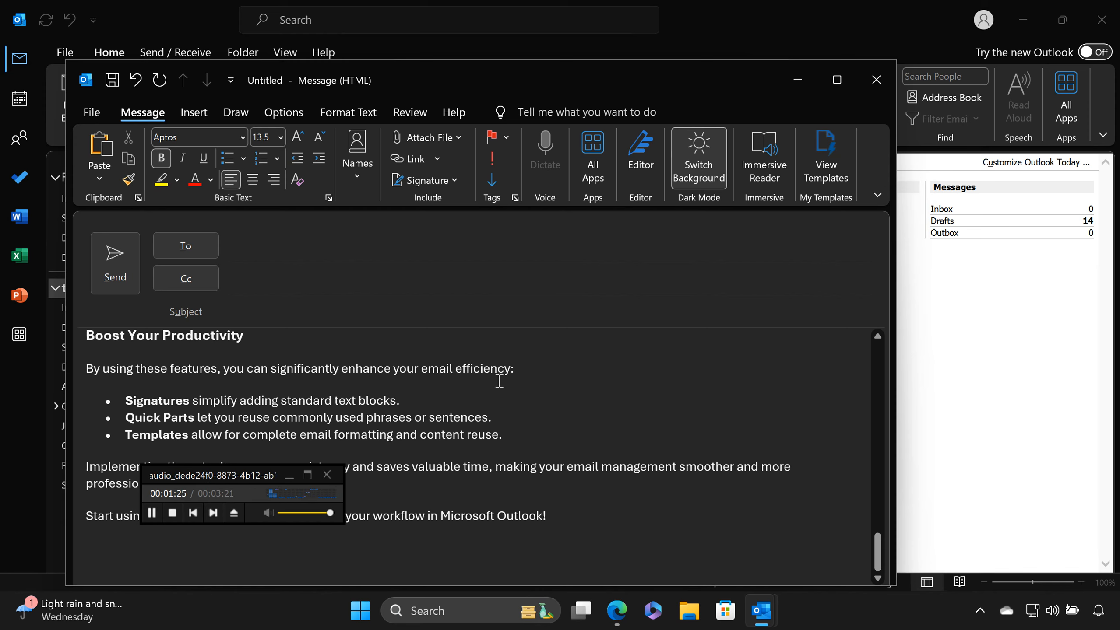
triple_click(457, 431)
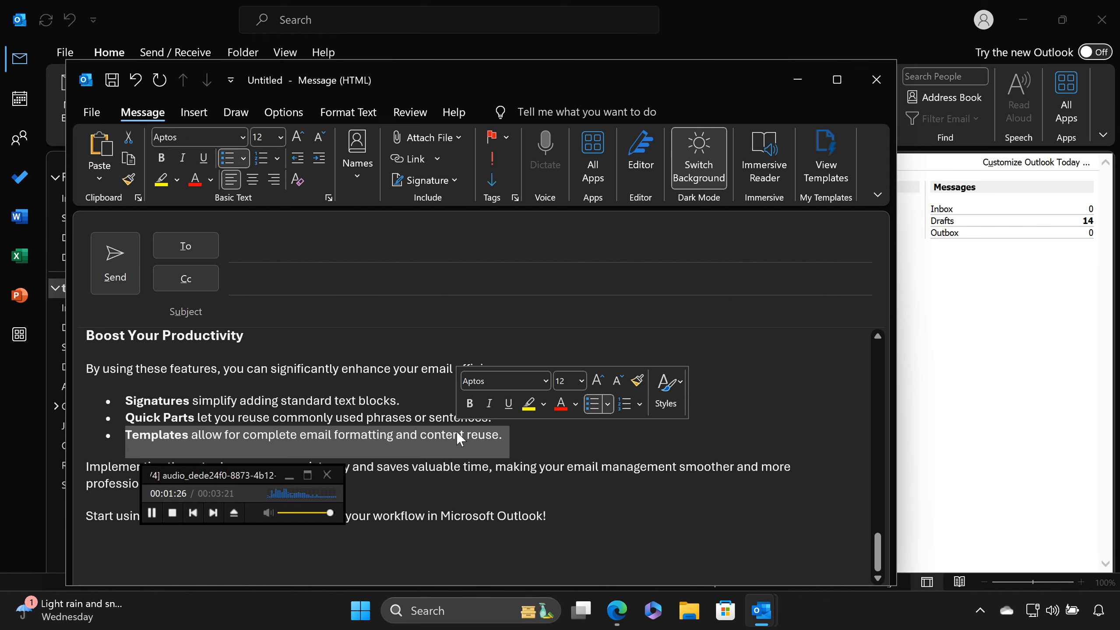
left_click_drag(129, 406, 505, 432)
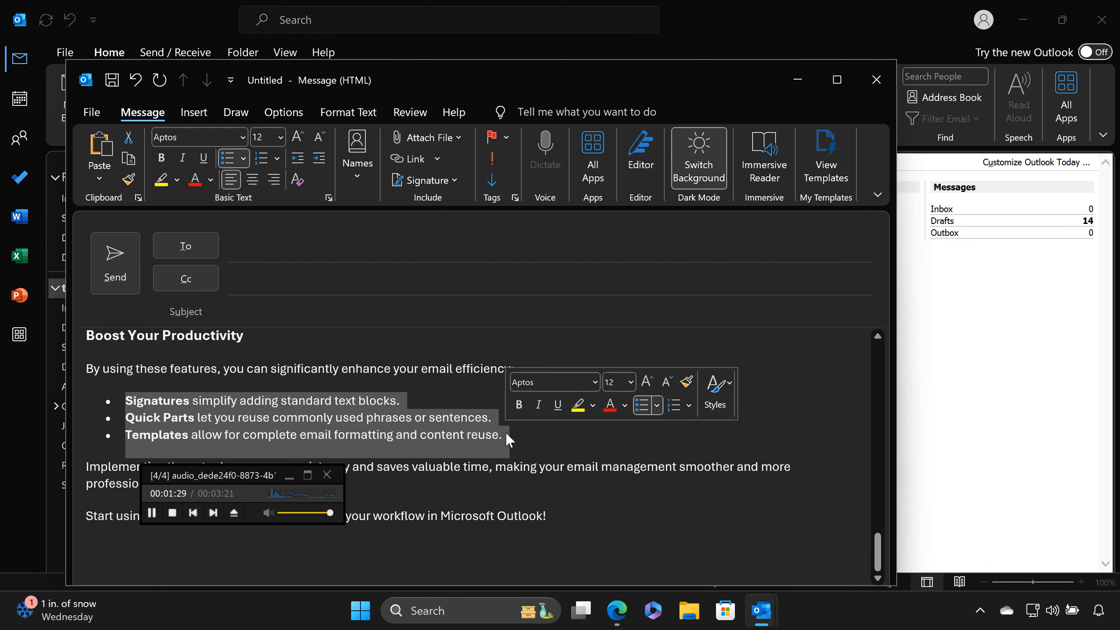
left_click(194, 112)
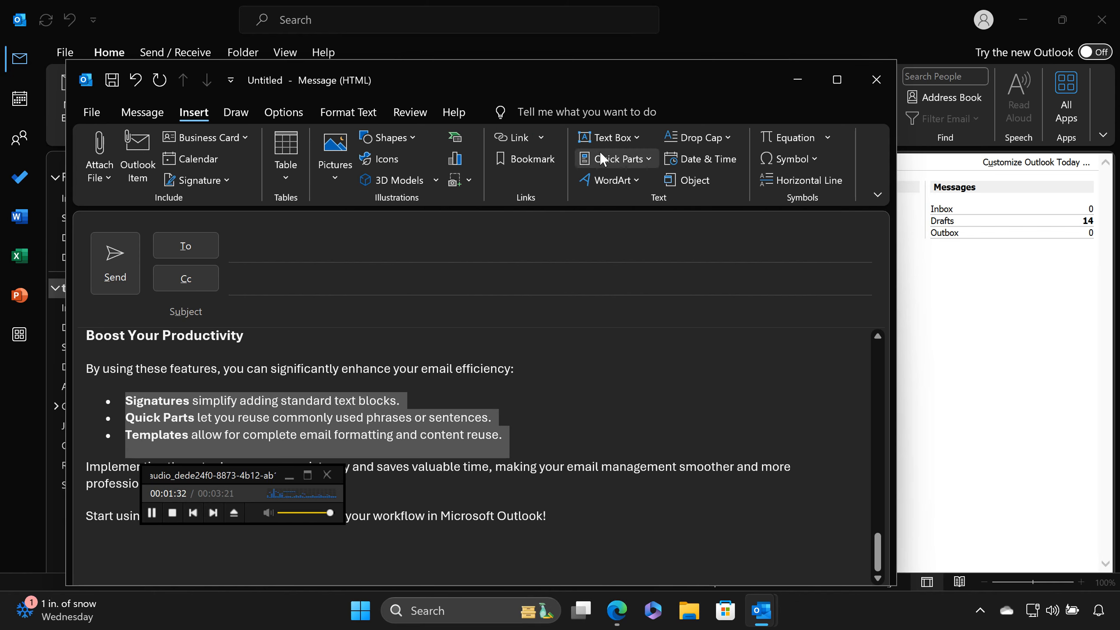
left_click(634, 160)
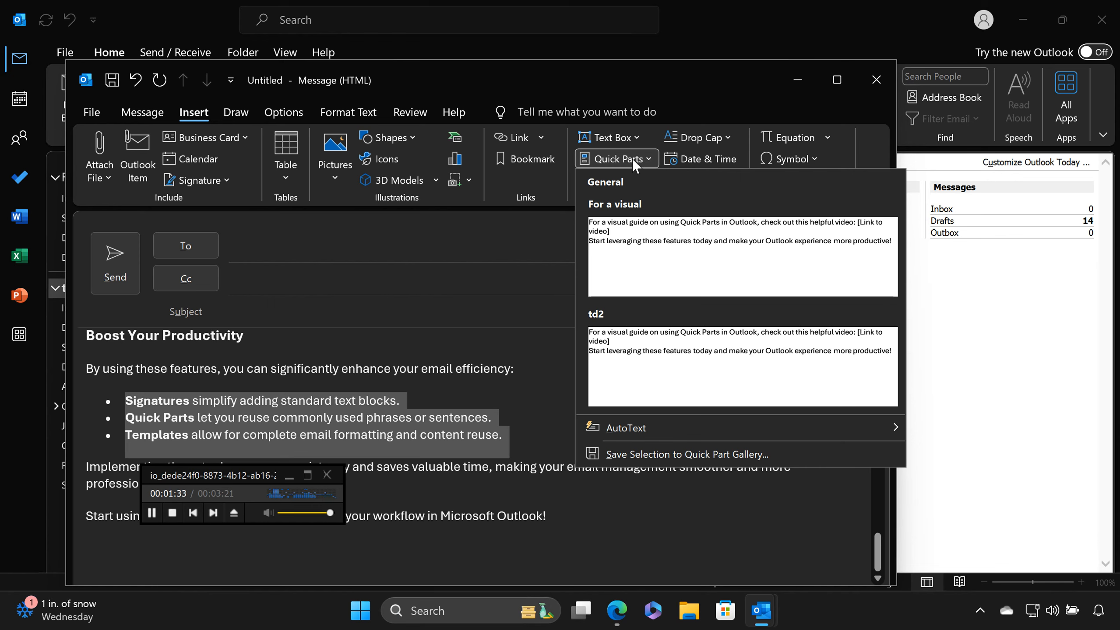
left_click(679, 455)
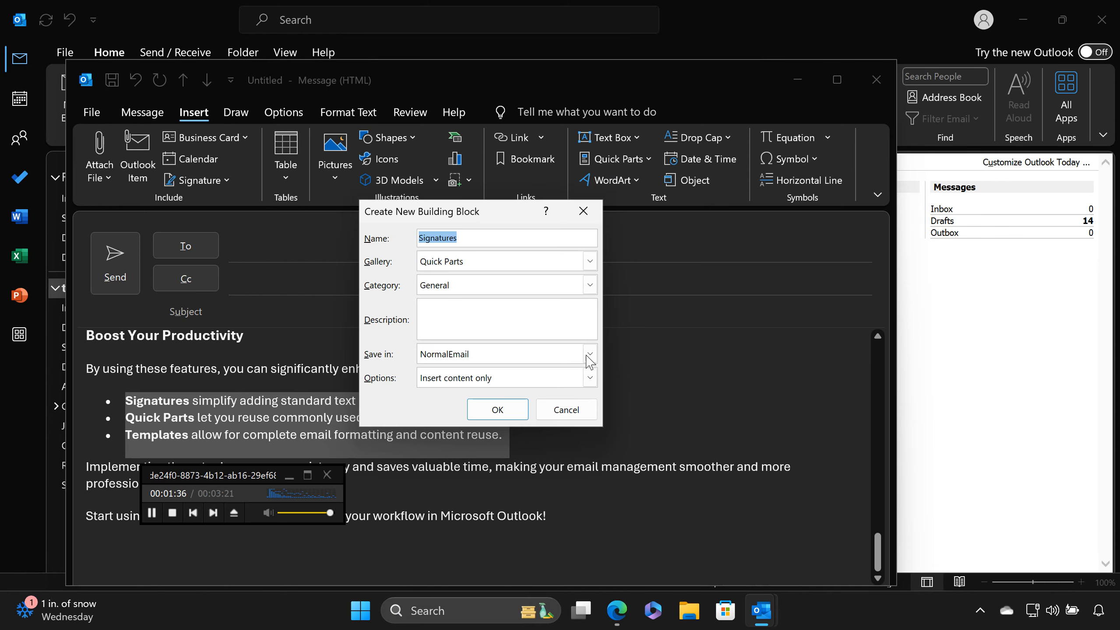
type("tep")
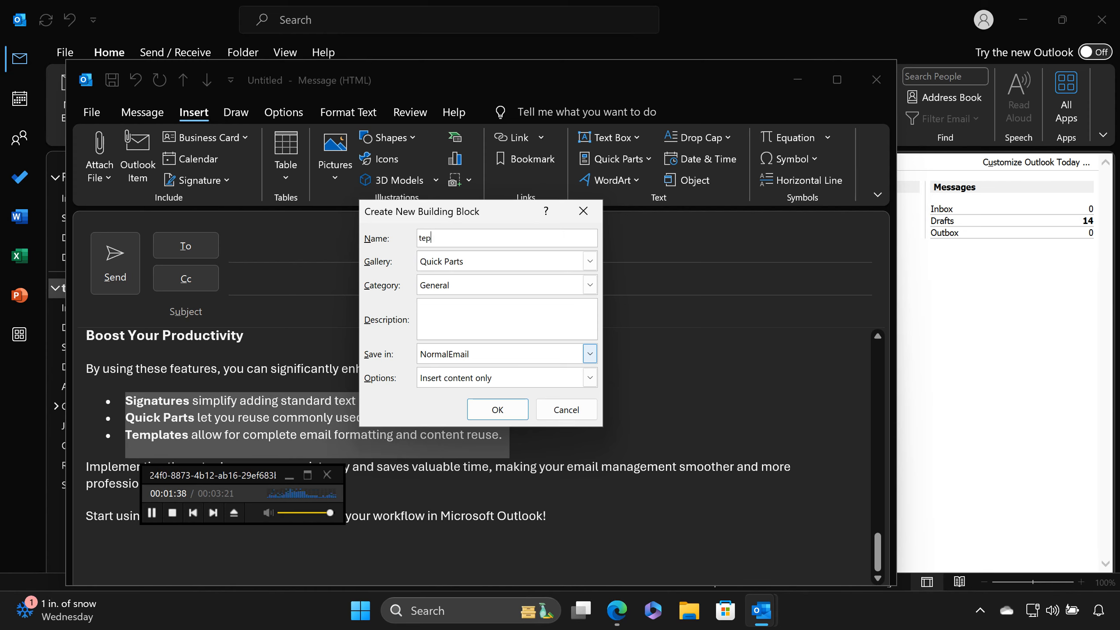
type("mp2")
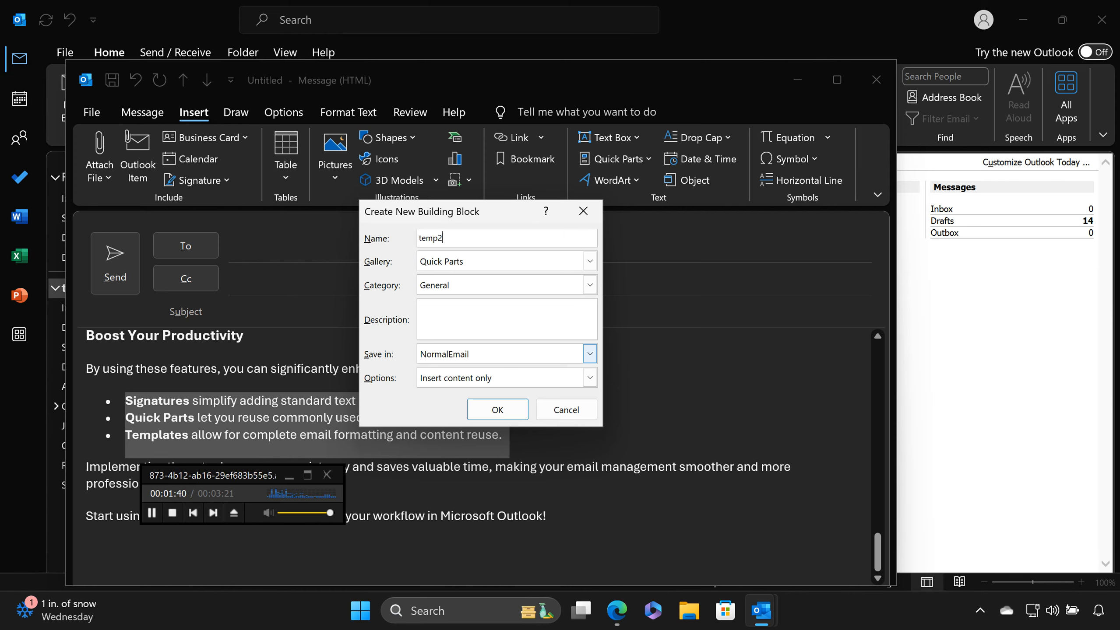
left_click(504, 418)
- Clear the message body and insert the "temp2" Quick Part
left_click(440, 366)
key("ctrl+a")
key("Delete")
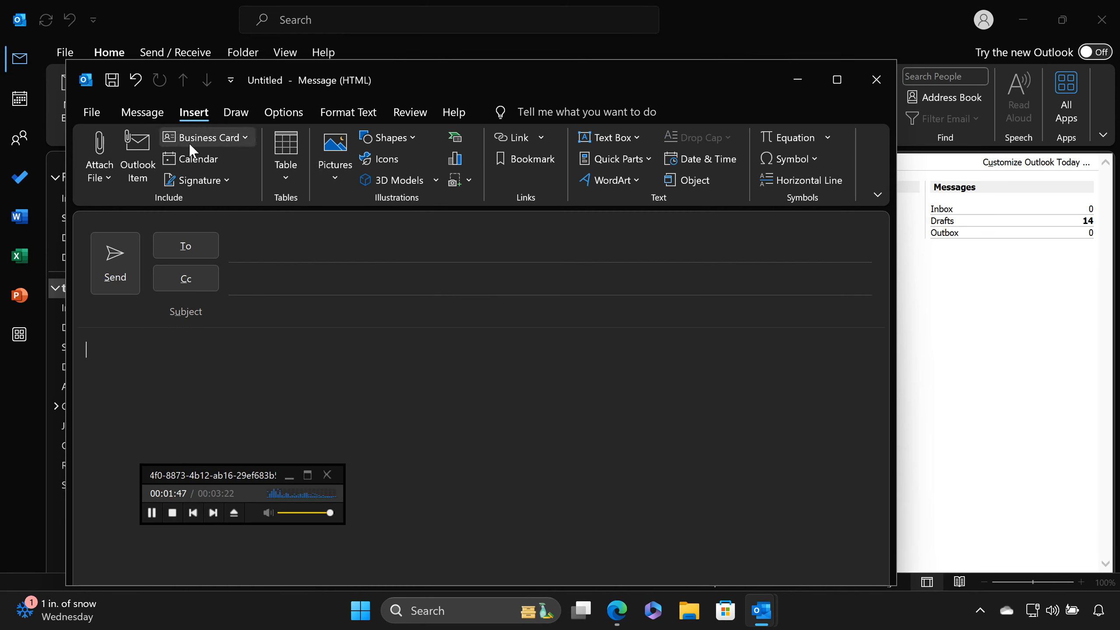
left_click(616, 160)
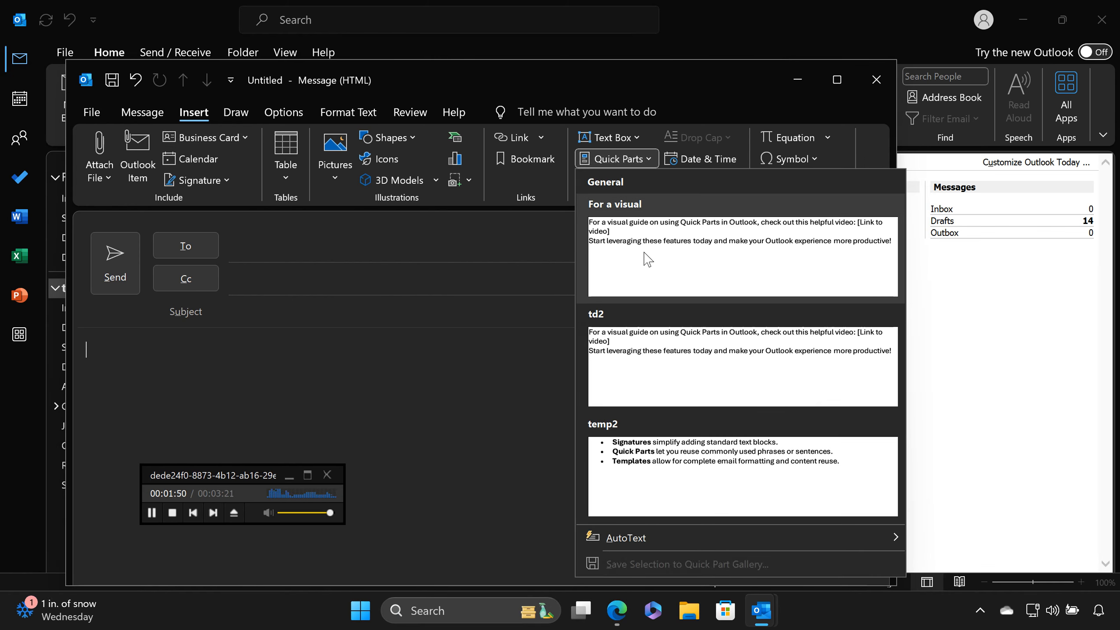
left_click(646, 450)
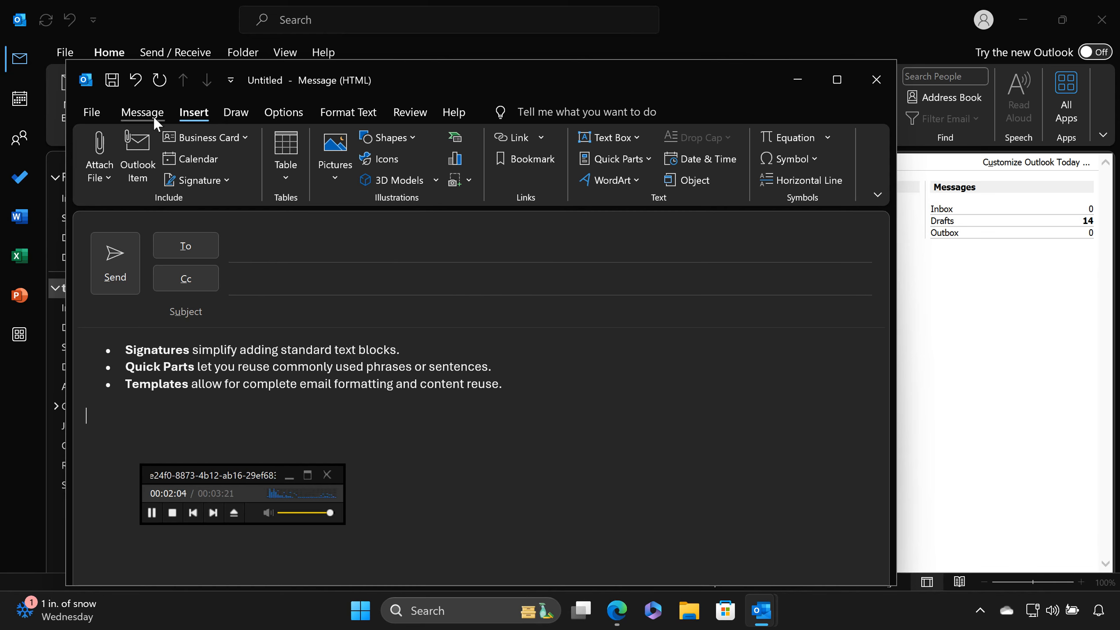
- Replace the whole message body with the copied article text on streamlining email composition
double_click(351, 396)
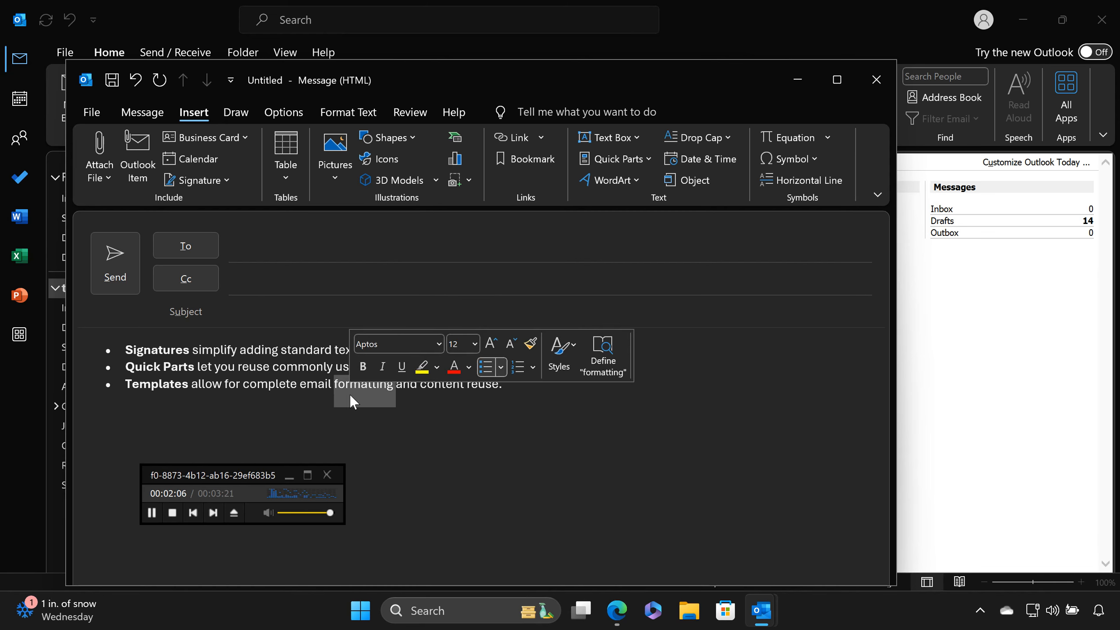
key("ctrl+a")
key("Delete")
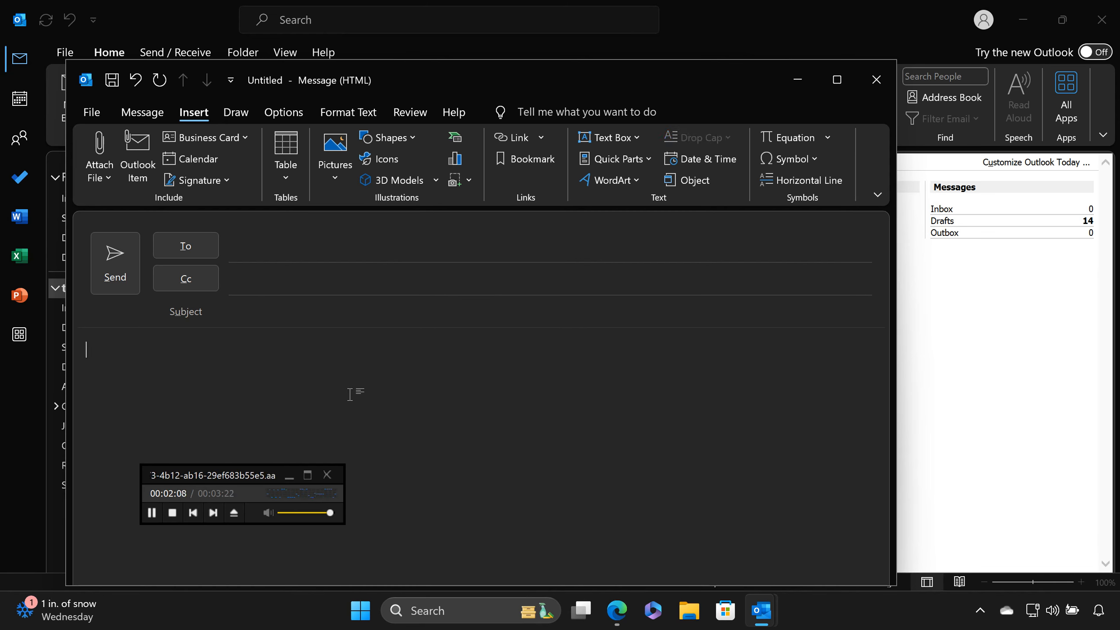
key("ctrl+v")
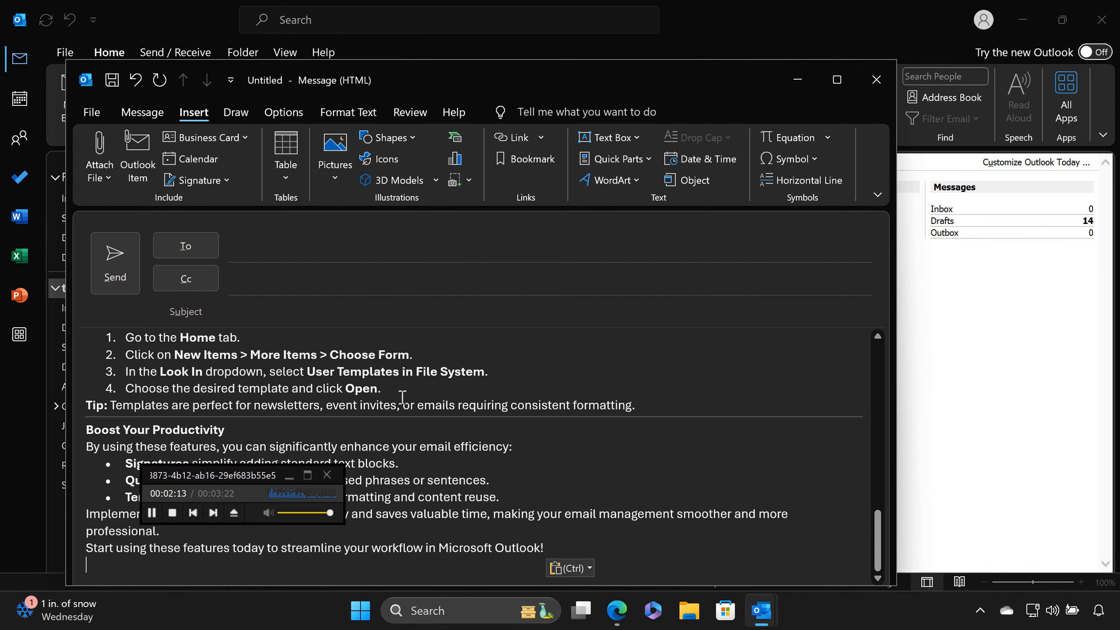
scroll(402, 397, "up", 6)
scroll(402, 397, "down", 6)
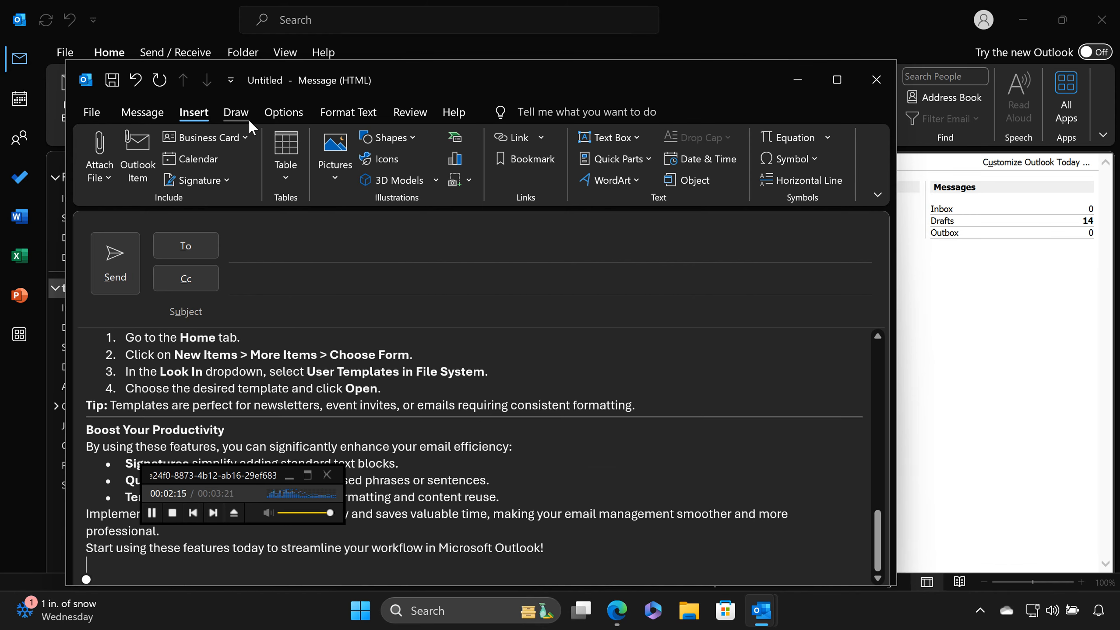
- Save the message as an Outlook Template named "reuse", and close the message window without saving changes
left_click(103, 114)
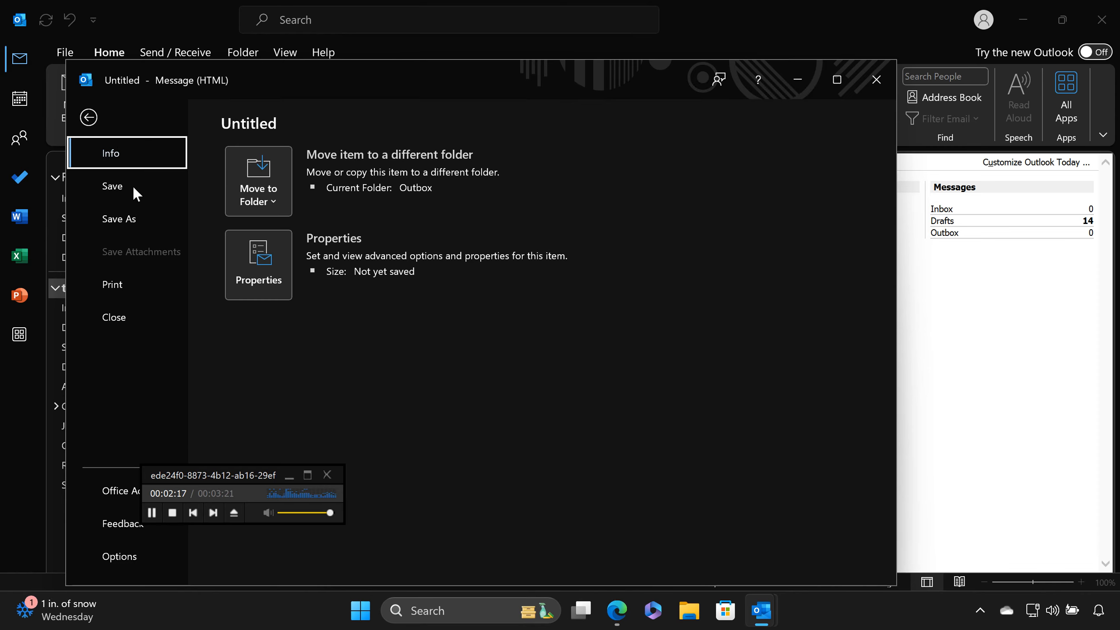
left_click(135, 221)
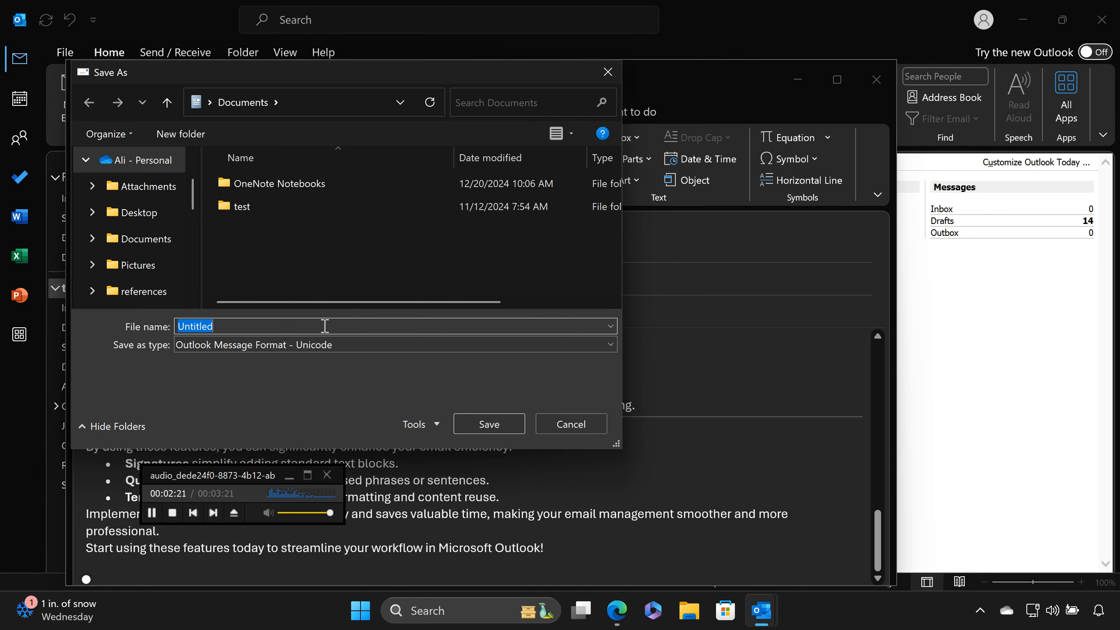
left_click(331, 343)
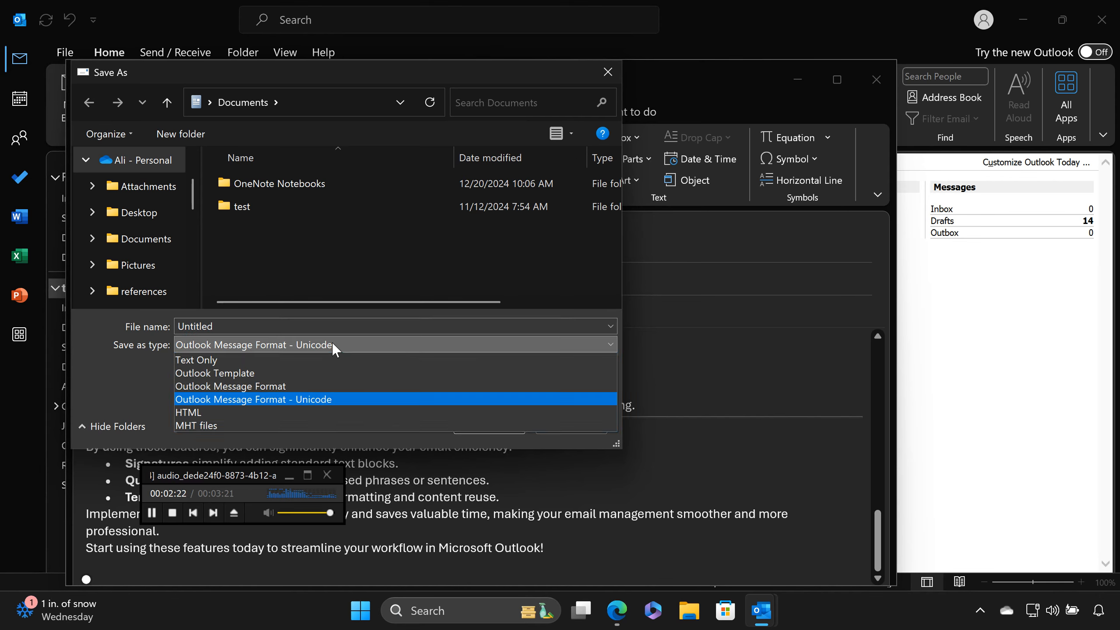
left_click(306, 374)
type("ree")
key("BackSpace")
type("y to s")
key("BackSpace")
key("BackSpace")
type("us")
key("BackSpace")
type("se")
left_click(478, 424)
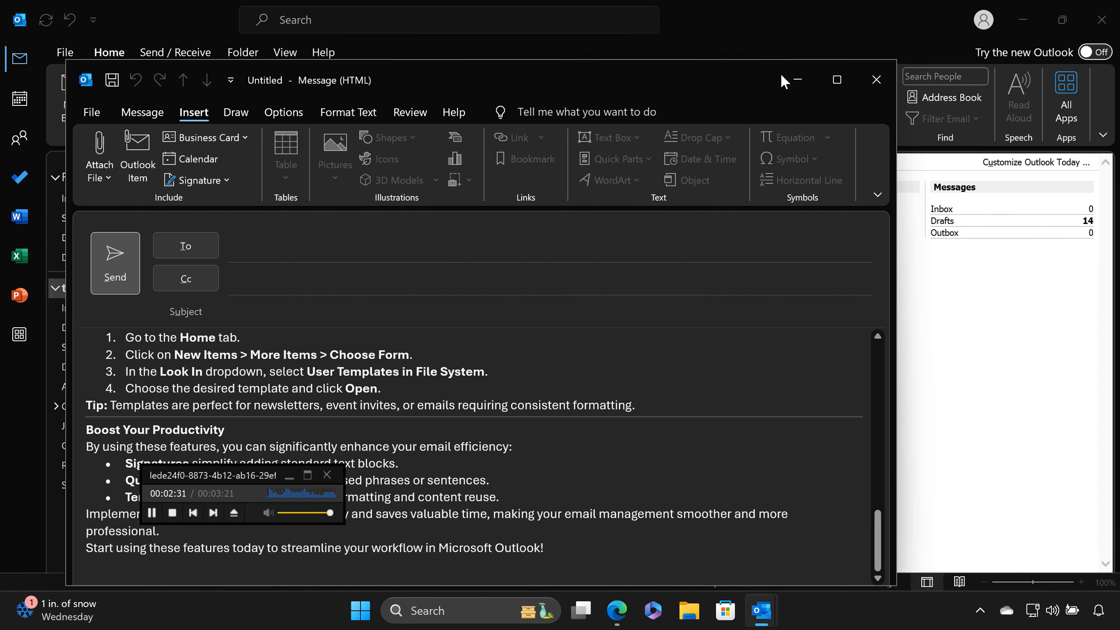
left_click(872, 82)
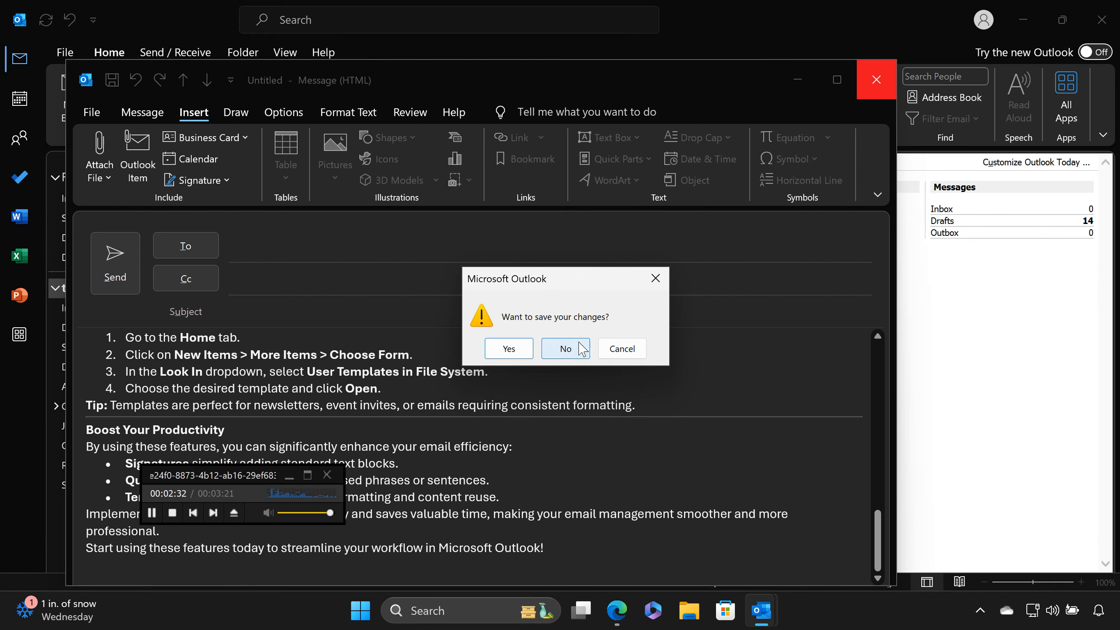
left_click(565, 349)
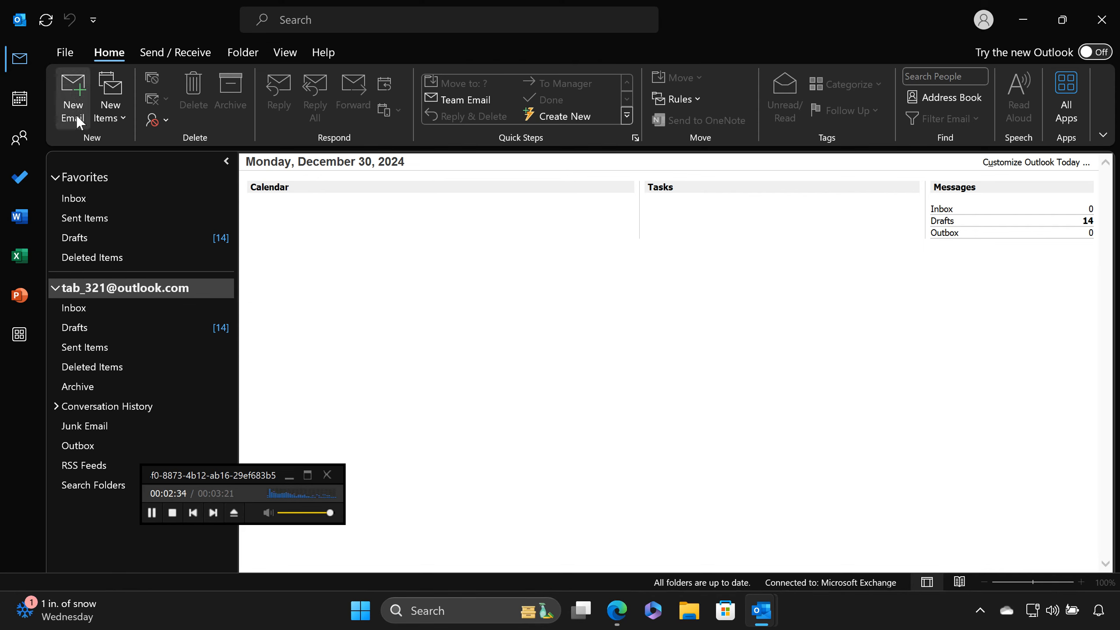
- Create a new item by opening the "reuse" form from User Templates in File System
left_click(102, 119)
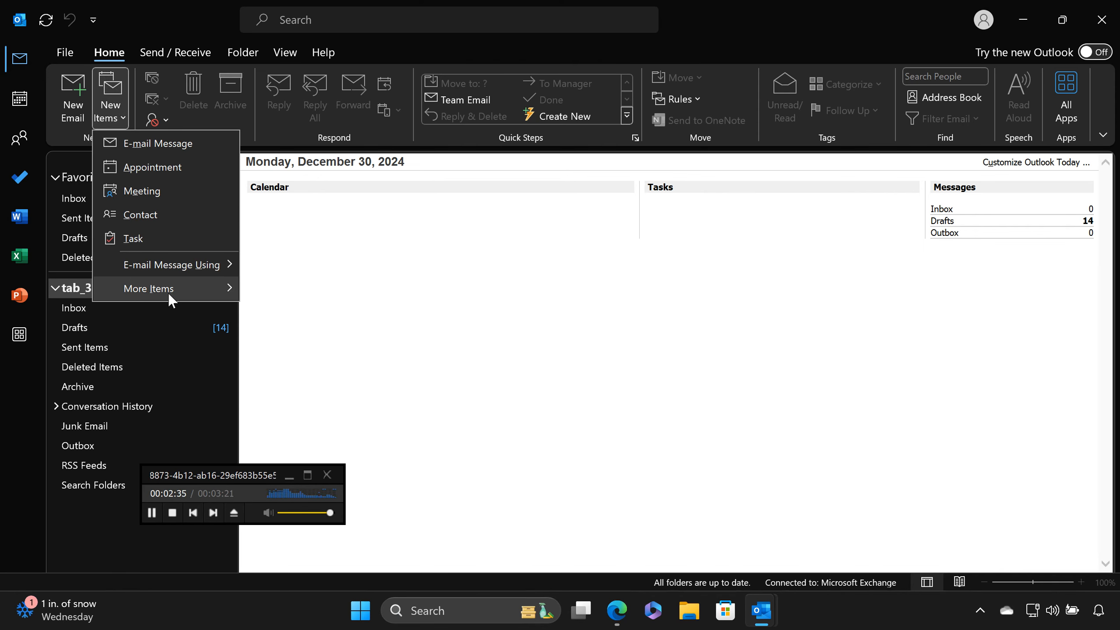
mouse_move(168, 289)
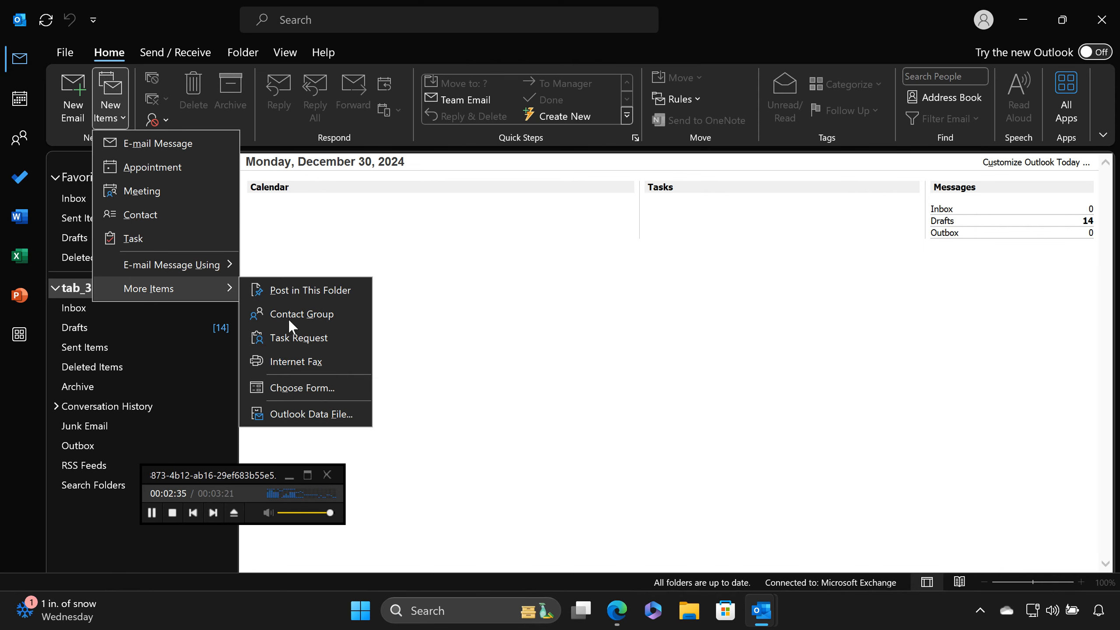
left_click(342, 397)
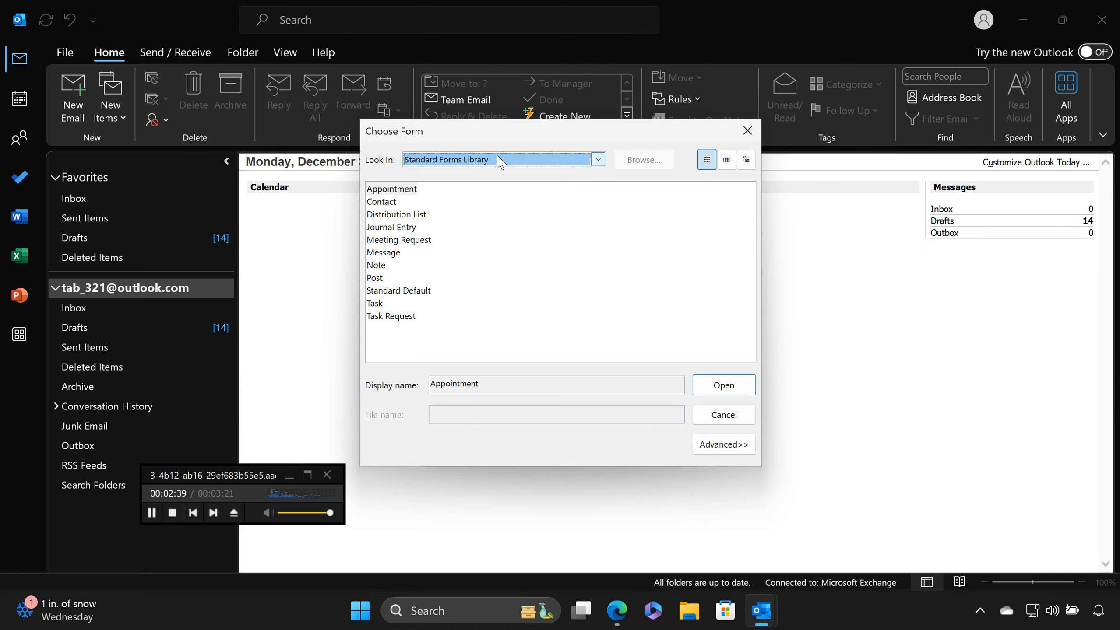
left_click(500, 162)
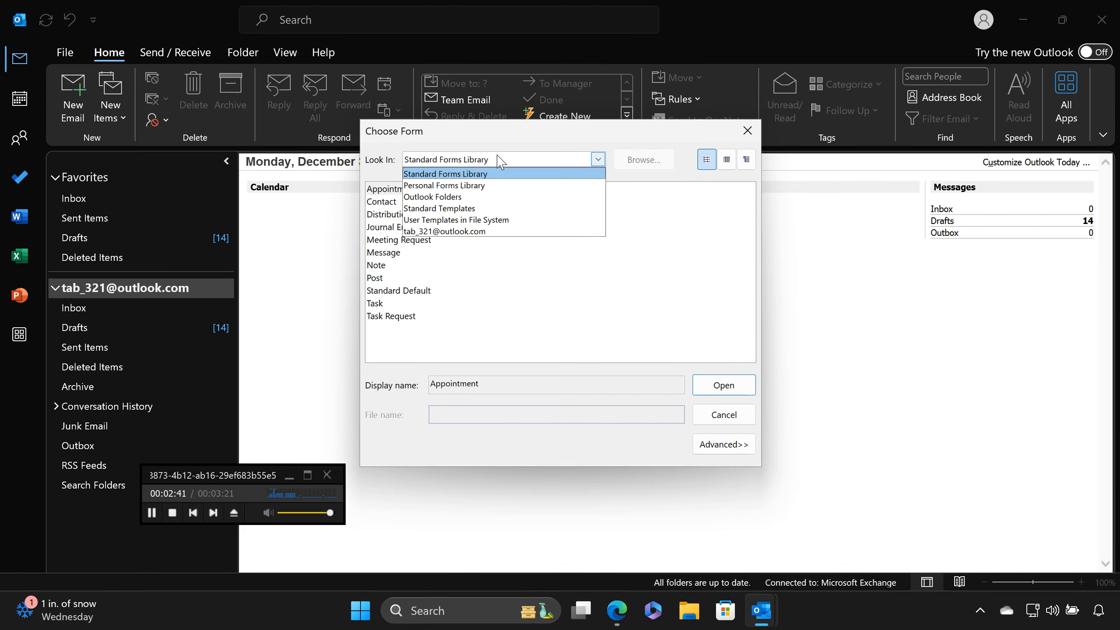
left_click(495, 221)
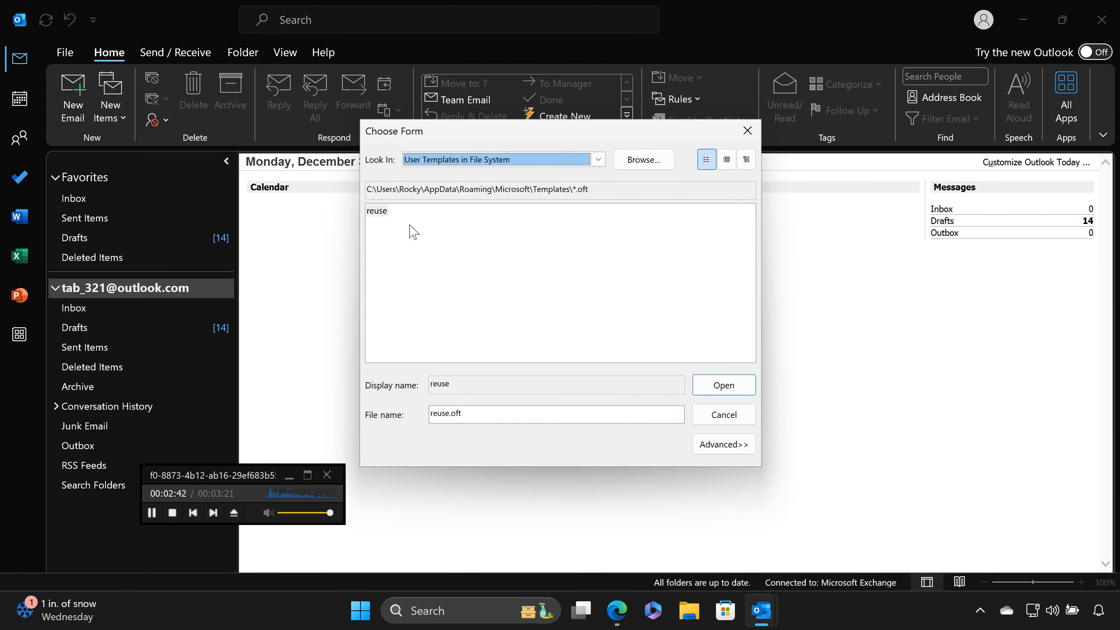
left_click(381, 216)
left_click(720, 387)
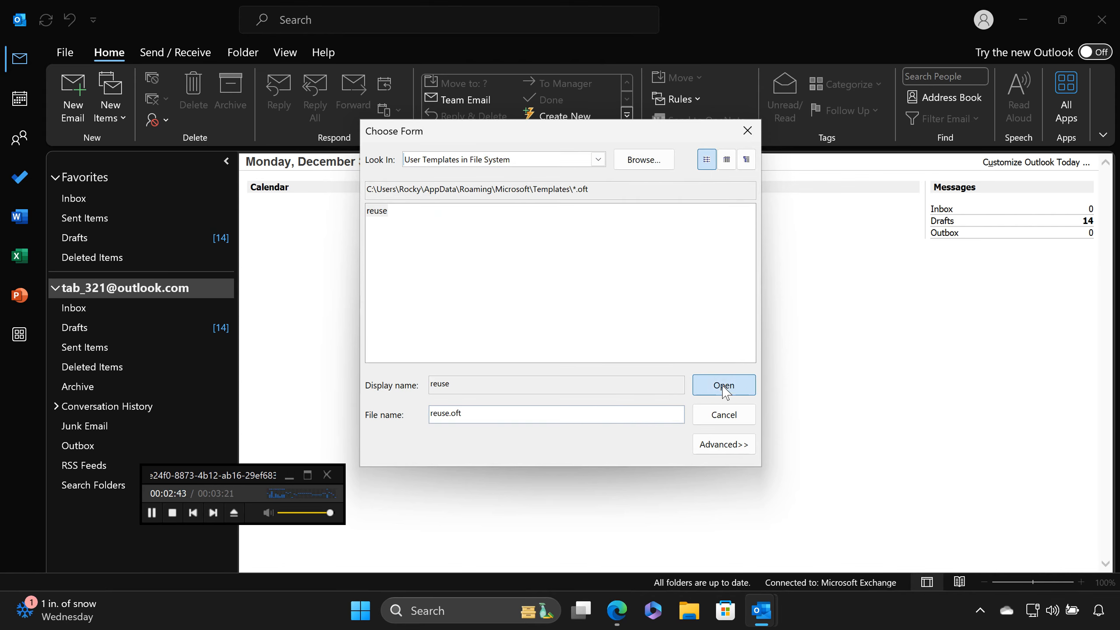